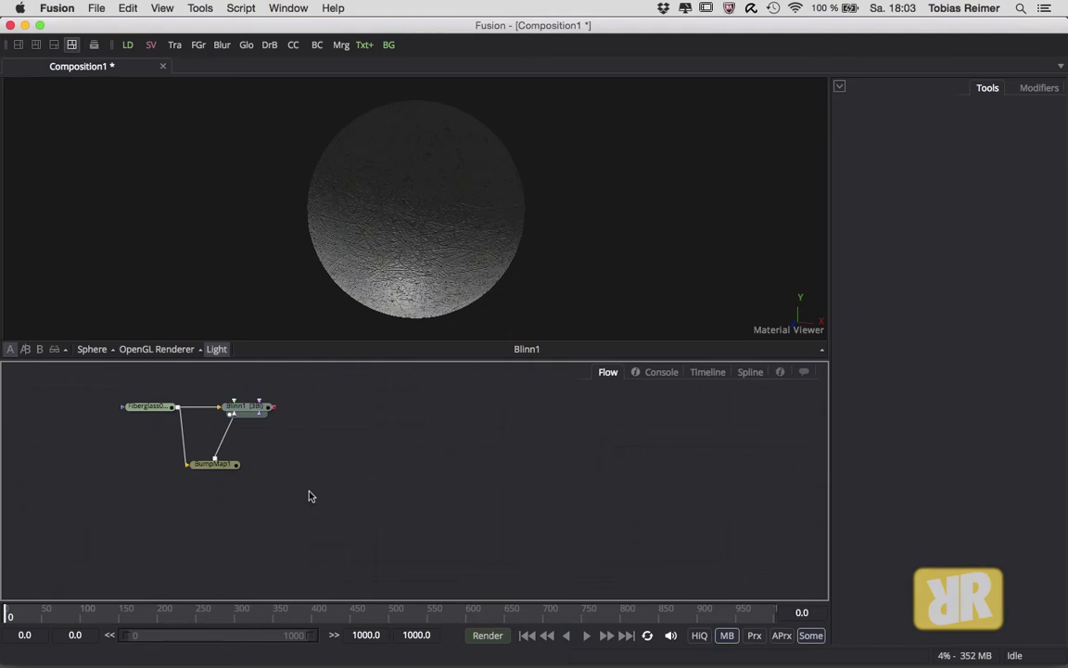
Duplicate the network of the Fiberglass loader, BumpMap1 and Blinn1 four times in the empty areas of the flow
{"action": "left_click_drag", "start_coordinate": [310, 496], "coordinate": [94, 395]}
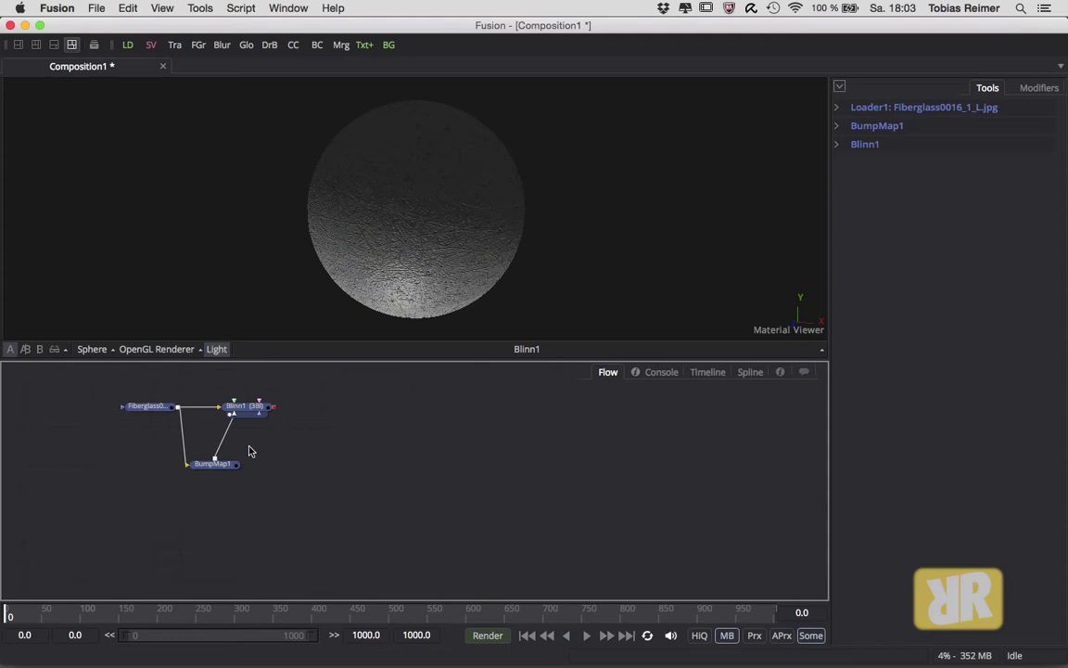
{"action": "left_click", "coordinate": [403, 438]}
{"action": "key", "text": "super+v"}
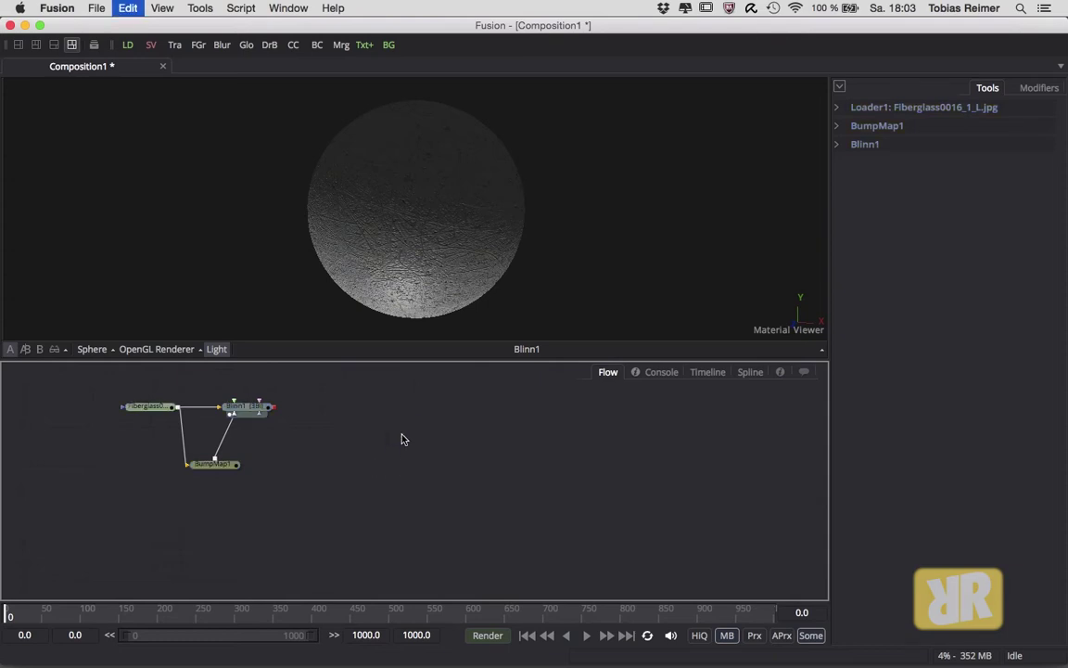
{"action": "key", "text": "super+v"}
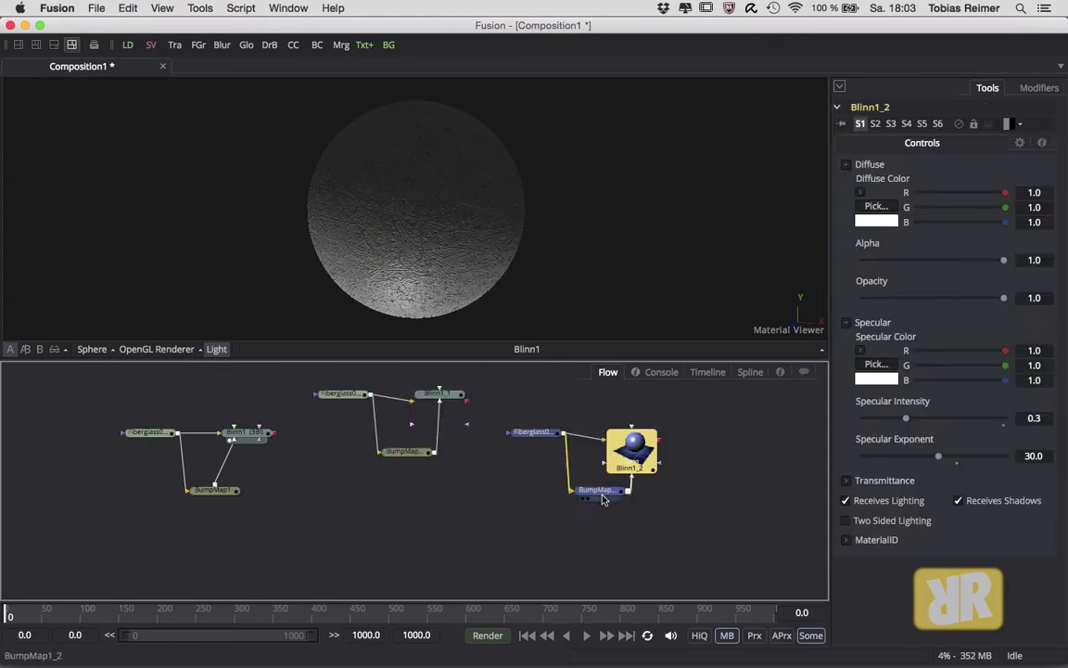
{"action": "left_click", "coordinate": [374, 553]}
{"action": "key", "text": "super+v"}
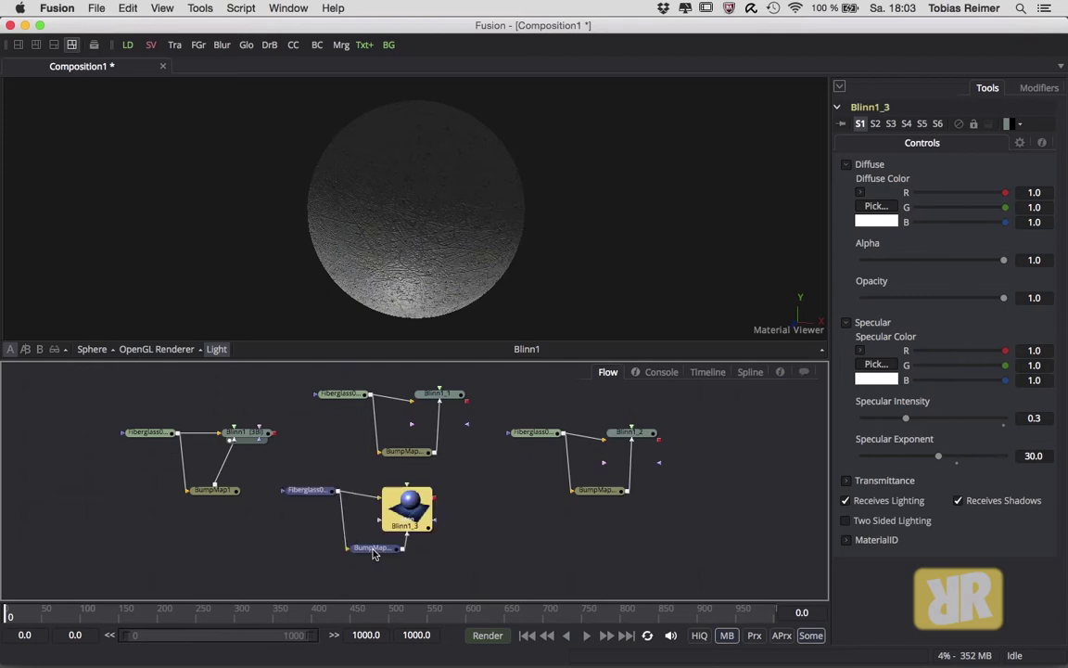
{"action": "left_click", "coordinate": [587, 583]}
{"action": "key", "text": "super+v"}
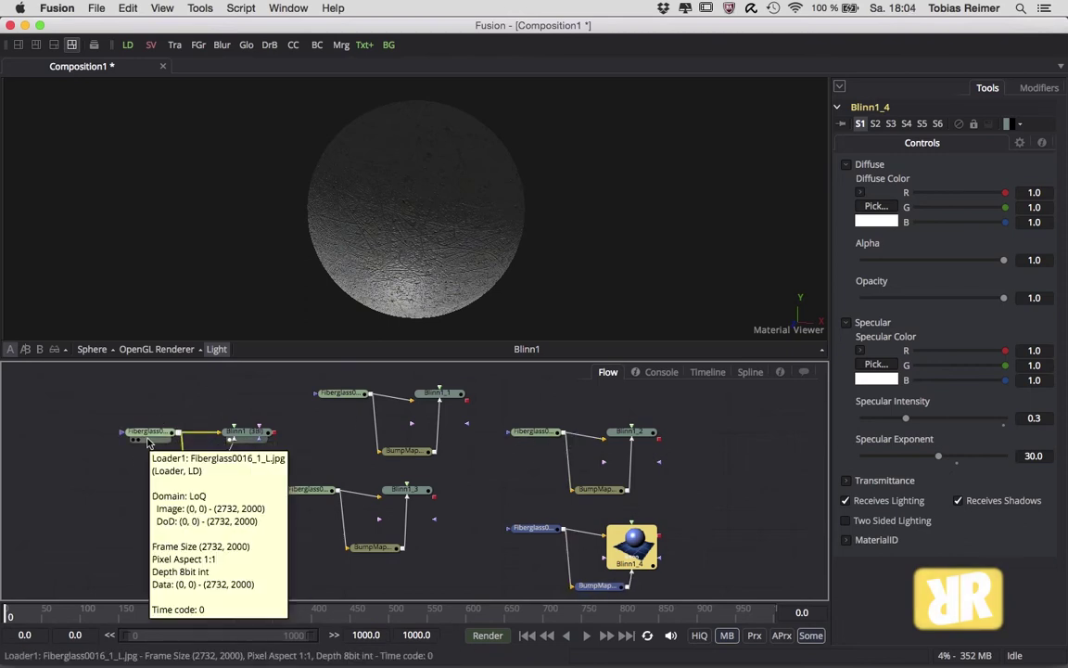
{"action": "left_click", "coordinate": [739, 551]}
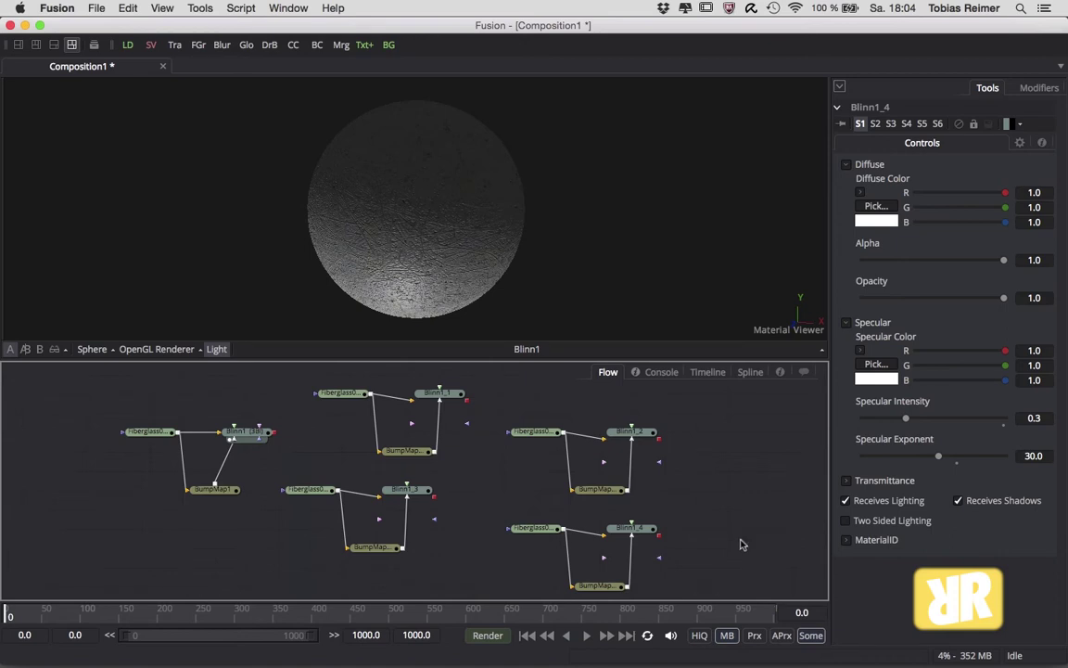
Group the original Fiberglass loader, BumpMap1 and Blinn1 nodes and move the group slightly up and left in the flow
{"action": "left_click_drag", "start_coordinate": [115, 387], "coordinate": [274, 528]}
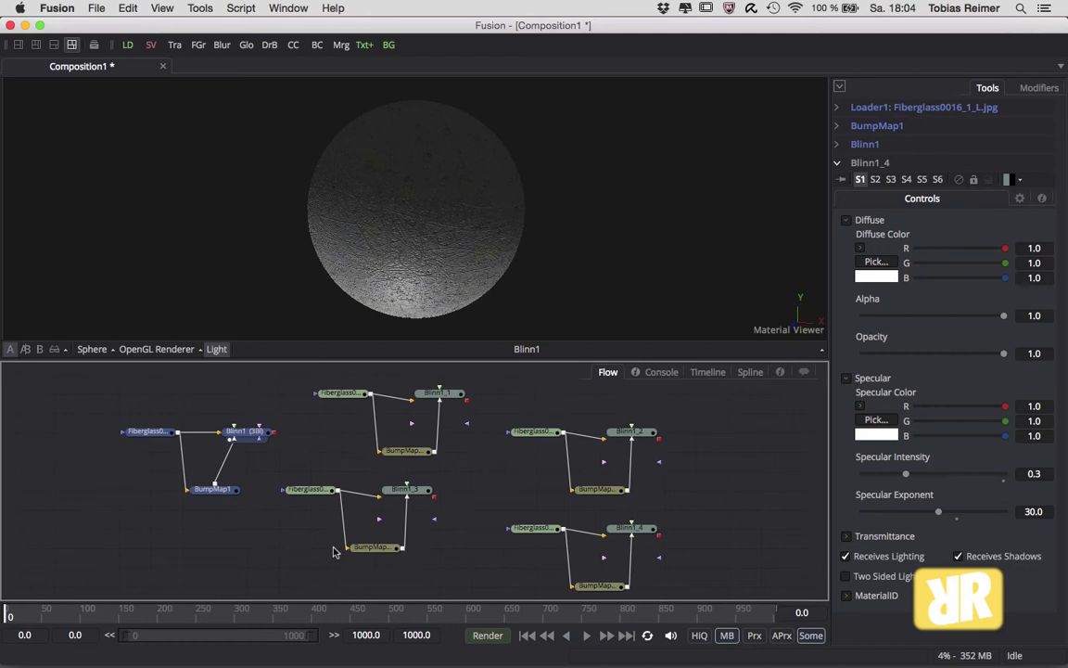
{"action": "key", "text": "super+g"}
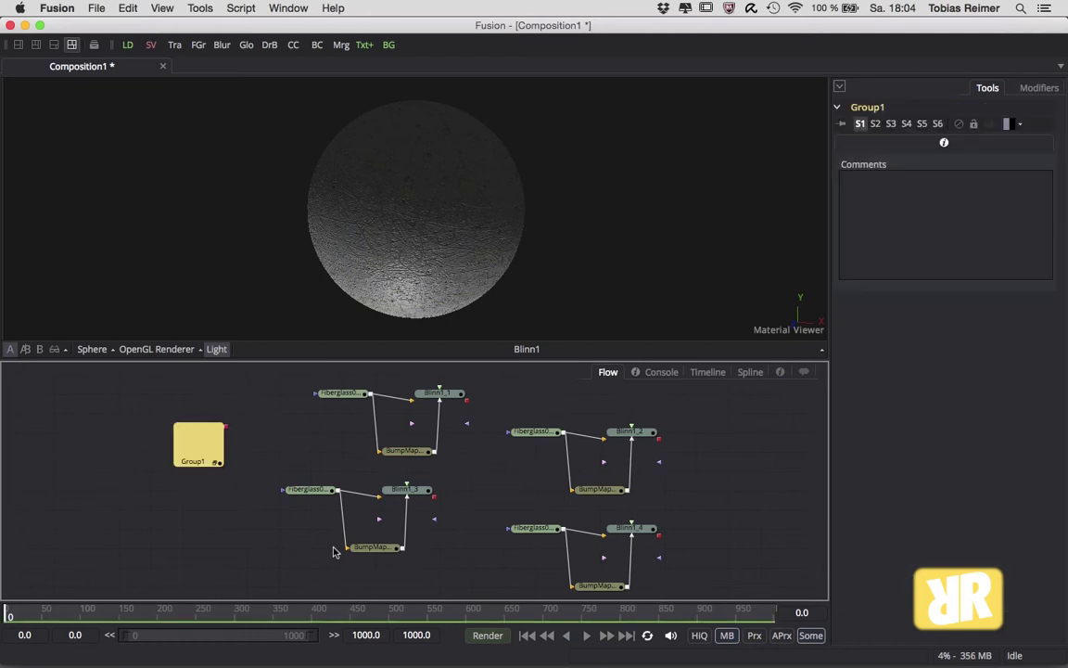
{"action": "left_click_drag", "start_coordinate": [190, 436], "coordinate": [172, 401]}
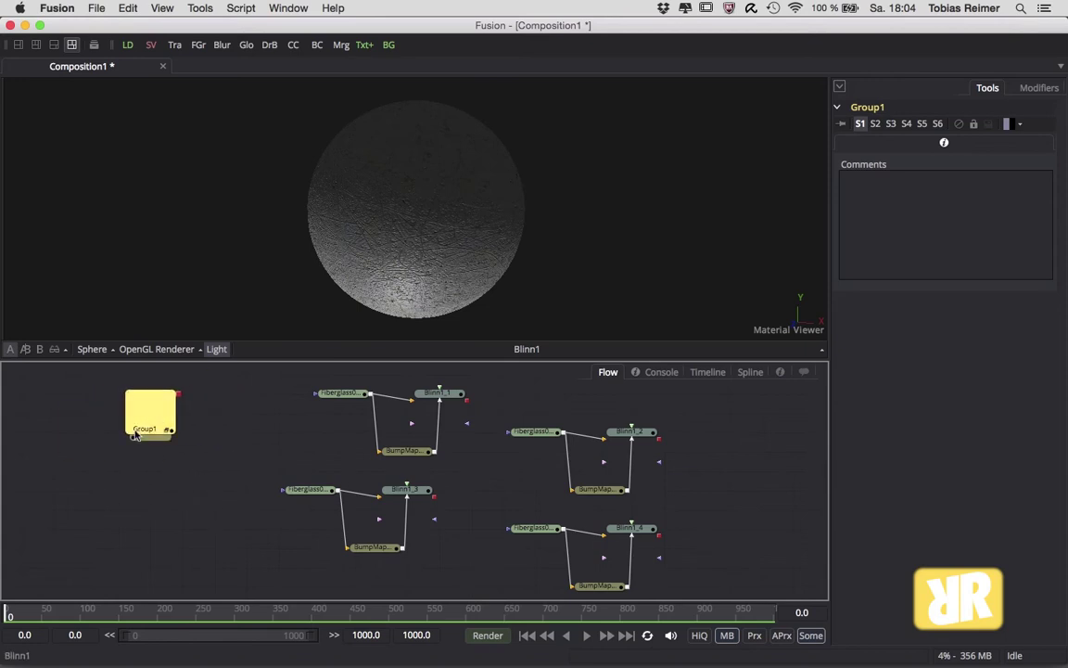
Rename the group of original material nodes Mat01 and shift it slightly to the right
{"action": "right_click", "coordinate": [150, 435]}
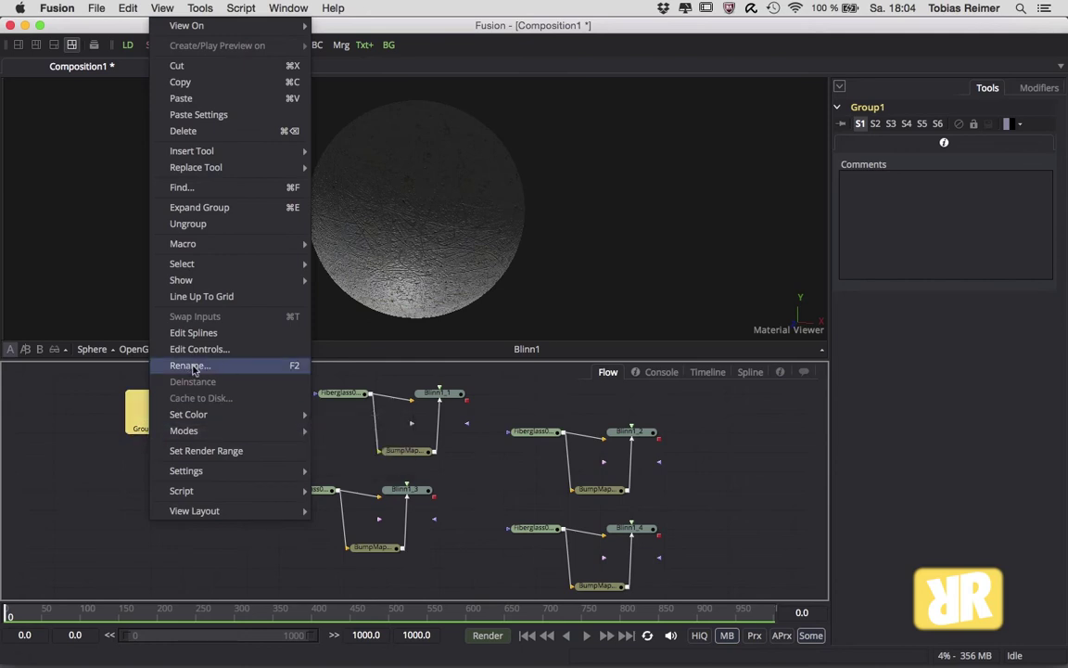
{"action": "left_click", "coordinate": [291, 366]}
{"action": "key", "text": "BackSpace"}
{"action": "key", "text": "BackSpace"}
{"action": "key", "text": "BackSpace"}
{"action": "key", "text": "BackSpace"}
{"action": "key", "text": "BackSpace"}
{"action": "key", "text": "BackSpace"}
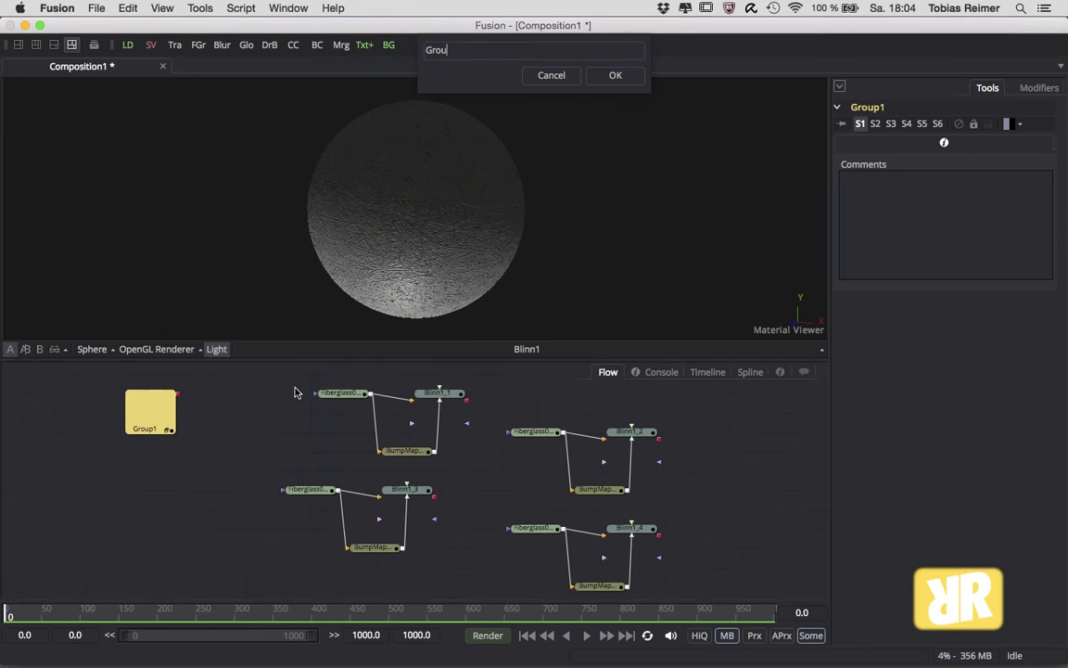
{"action": "type", "text": "Mat 01"}
{"action": "key", "text": "Return"}
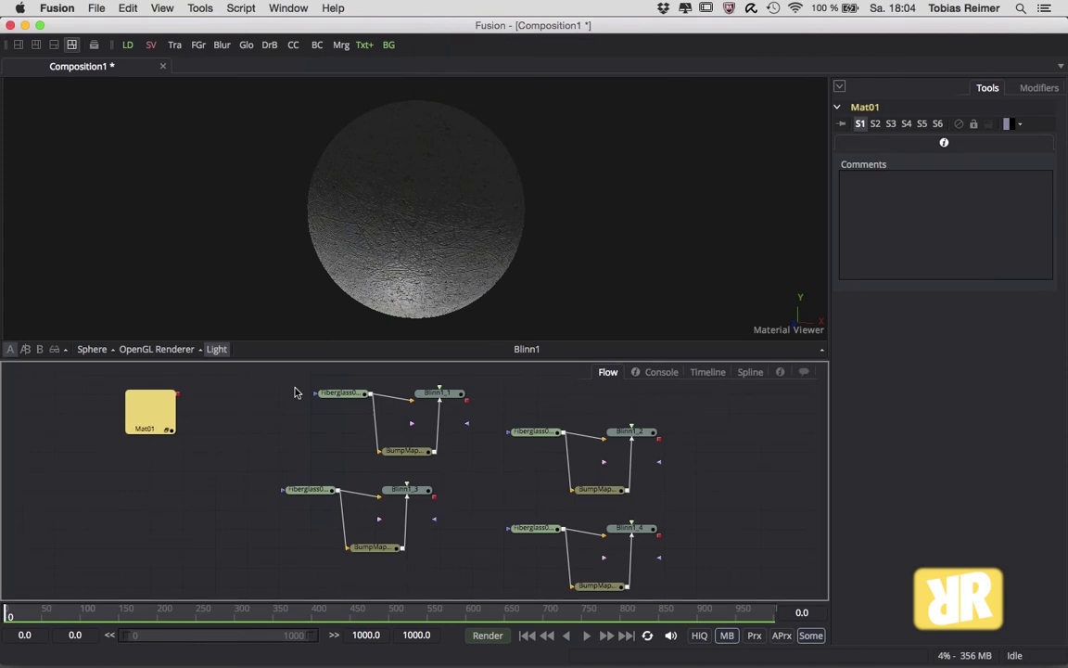
{"action": "left_click_drag", "start_coordinate": [132, 399], "coordinate": [163, 399]}
Group the copied loader, BumpMap and Blinn1_1 nodes of the uppermost duplicate network
{"action": "left_click_drag", "start_coordinate": [301, 372], "coordinate": [472, 462]}
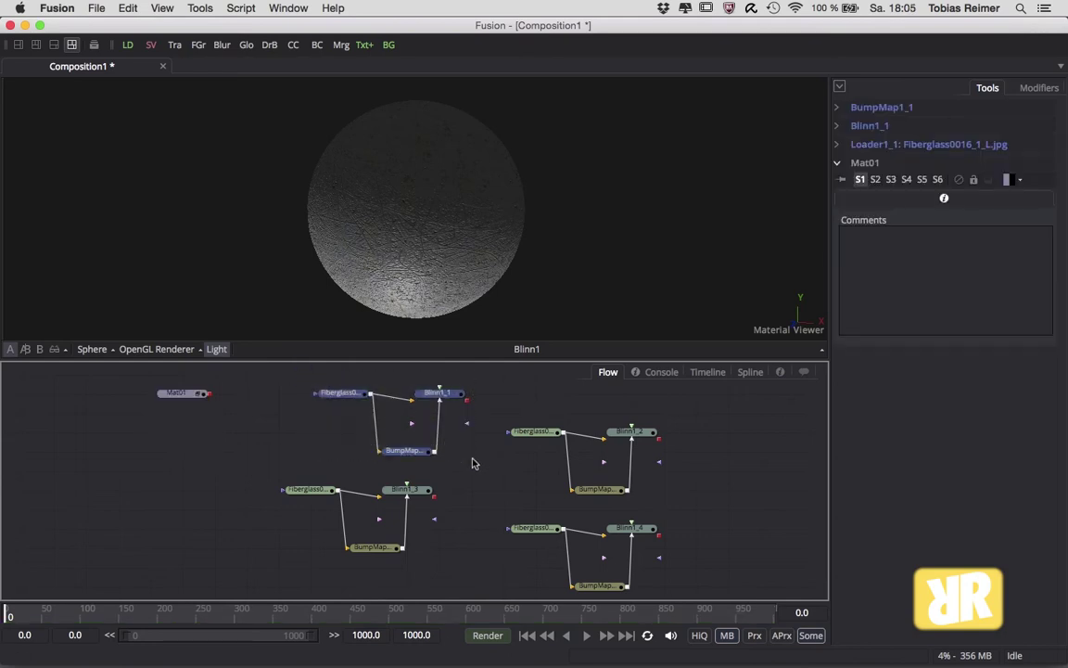
{"action": "right_click", "coordinate": [441, 395]}
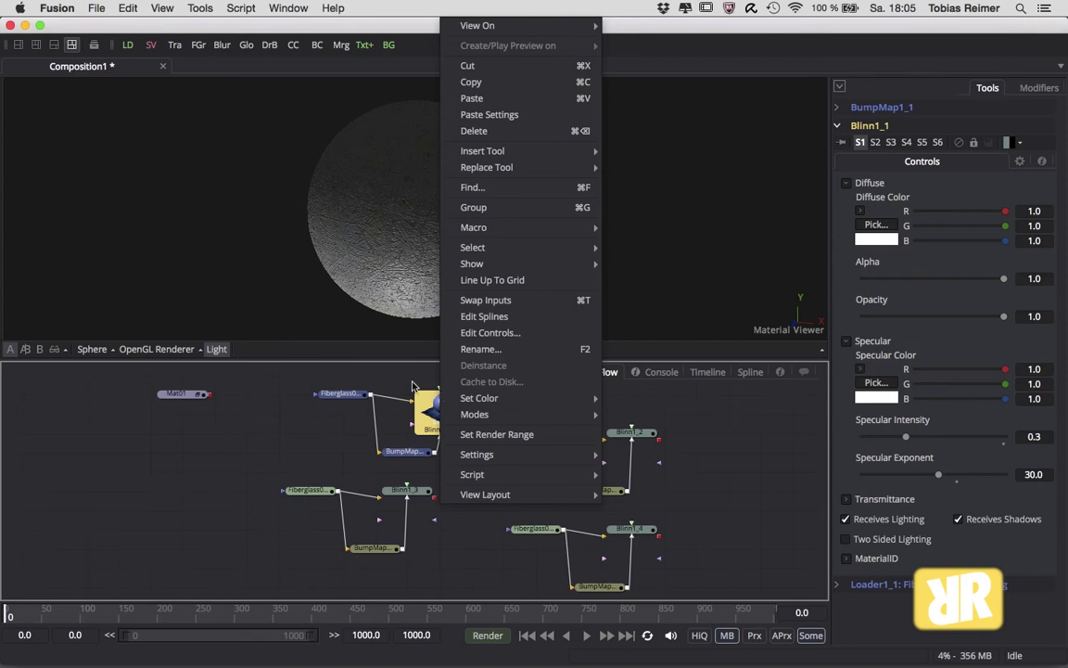
{"action": "left_click", "coordinate": [538, 208]}
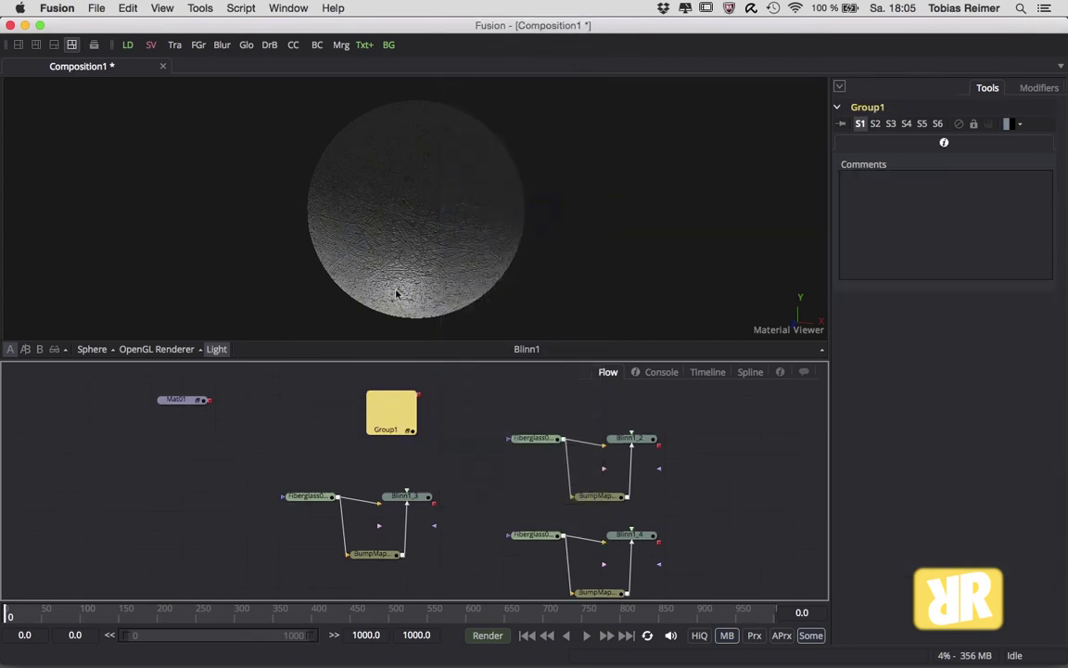
Rename the new group made from the Blinn1_1 network Mat02
{"action": "right_click", "coordinate": [391, 432]}
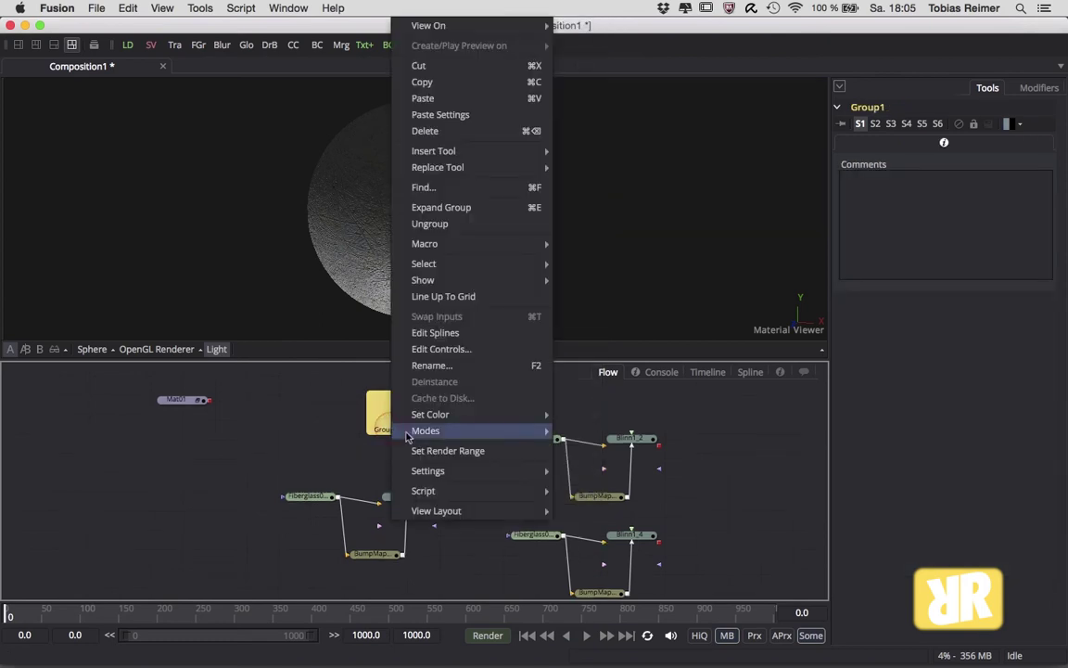
{"action": "left_click", "coordinate": [489, 366]}
{"action": "key", "text": "BackSpace"}
{"action": "key", "text": "BackSpace"}
{"action": "key", "text": "BackSpace"}
{"action": "key", "text": "BackSpace"}
{"action": "key", "text": "BackSpace"}
{"action": "key", "text": "BackSpace"}
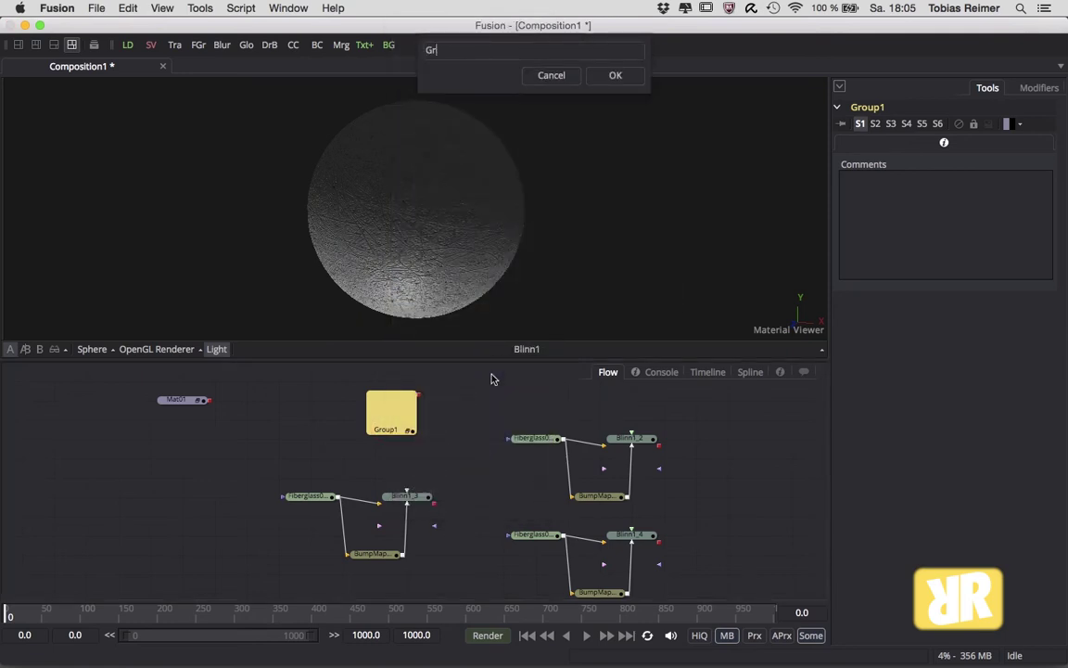
{"action": "type", "text": "Mat02"}
{"action": "key", "text": "Return"}
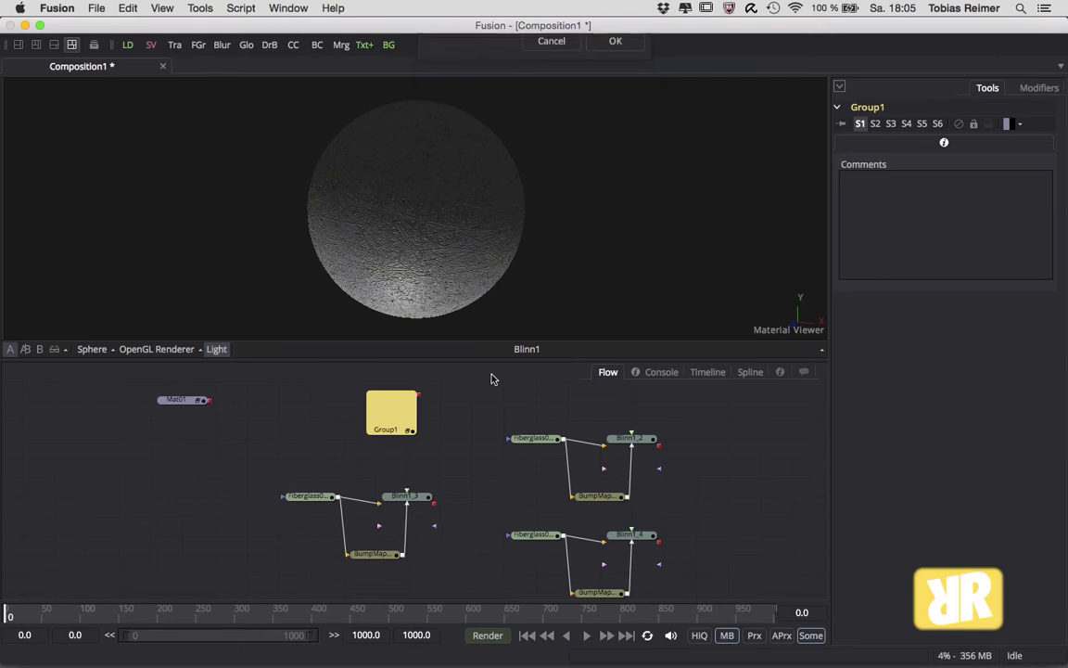
Group the copied loader, BumpMap and Blinn1_3 nodes and rename that group Mat03
{"action": "left_click_drag", "start_coordinate": [273, 479], "coordinate": [453, 571]}
{"action": "key", "text": "super+g"}
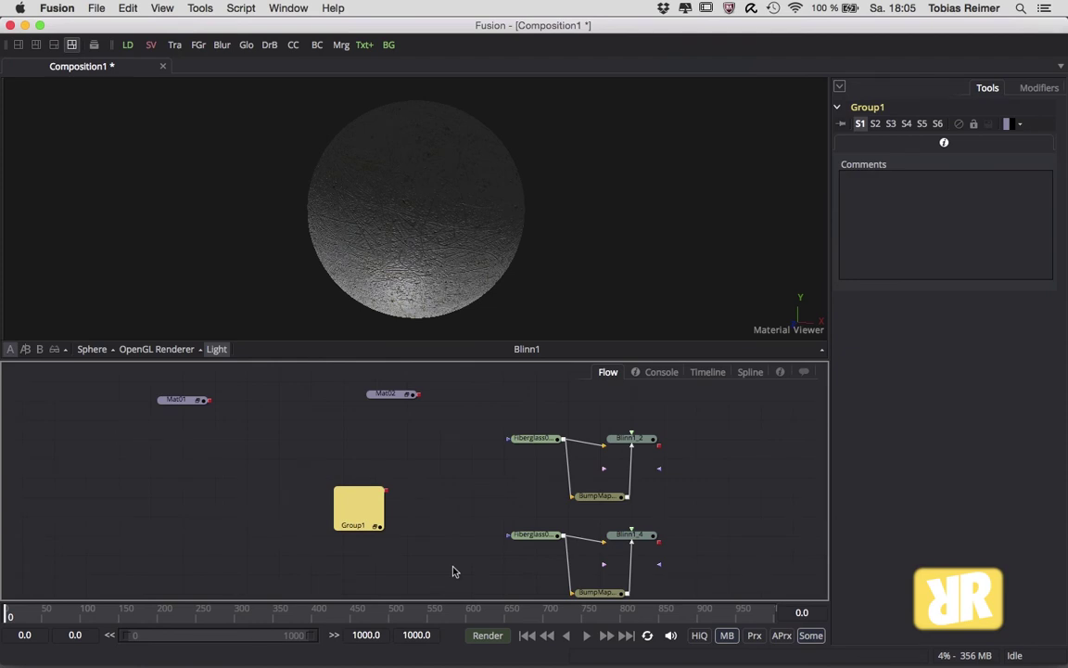
{"action": "right_click", "coordinate": [367, 530]}
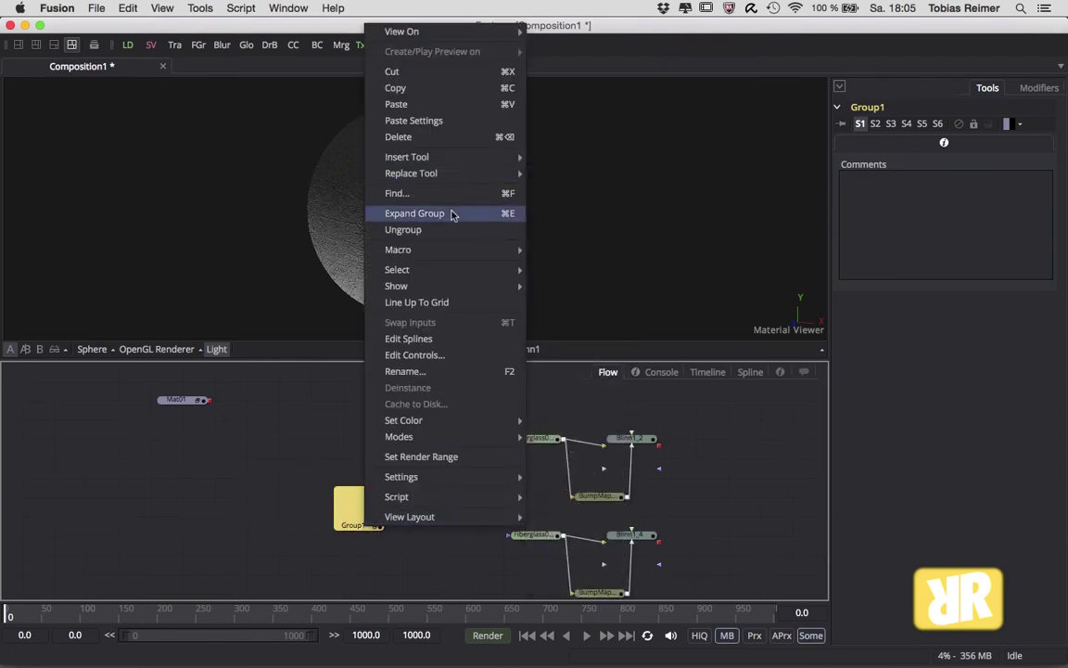
{"action": "left_click", "coordinate": [452, 372]}
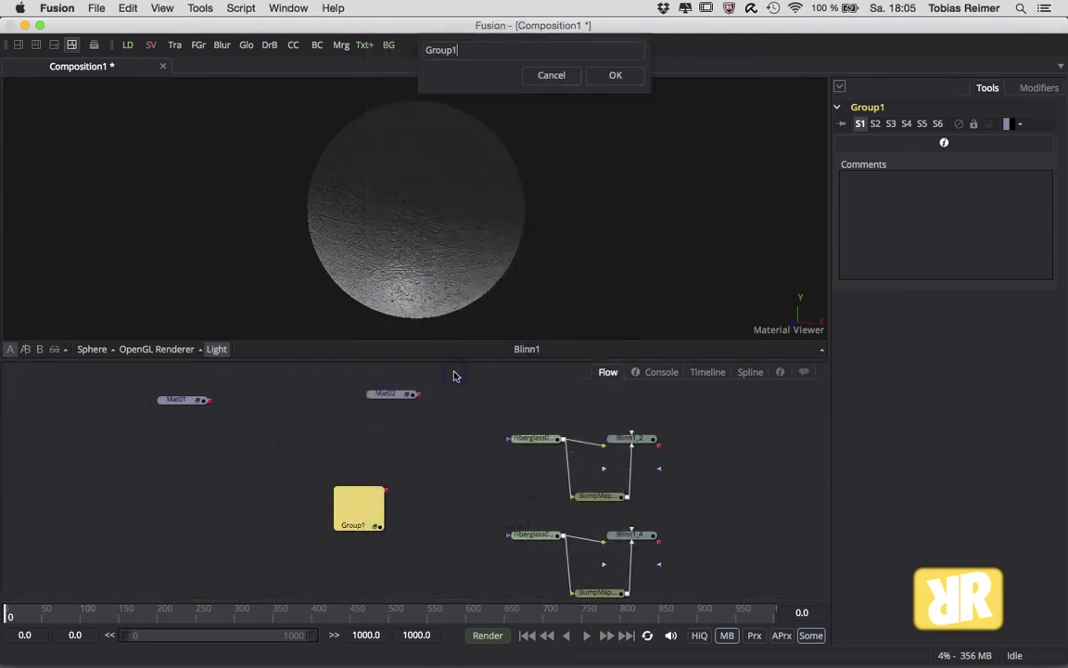
{"action": "key", "text": "BackSpace"}
{"action": "key", "text": "BackSpace"}
{"action": "key", "text": "BackSpace"}
{"action": "key", "text": "BackSpace"}
{"action": "key", "text": "BackSpace"}
{"action": "key", "text": "BackSpace"}
{"action": "type", "text": "Mat 03"}
{"action": "key", "text": "Return"}
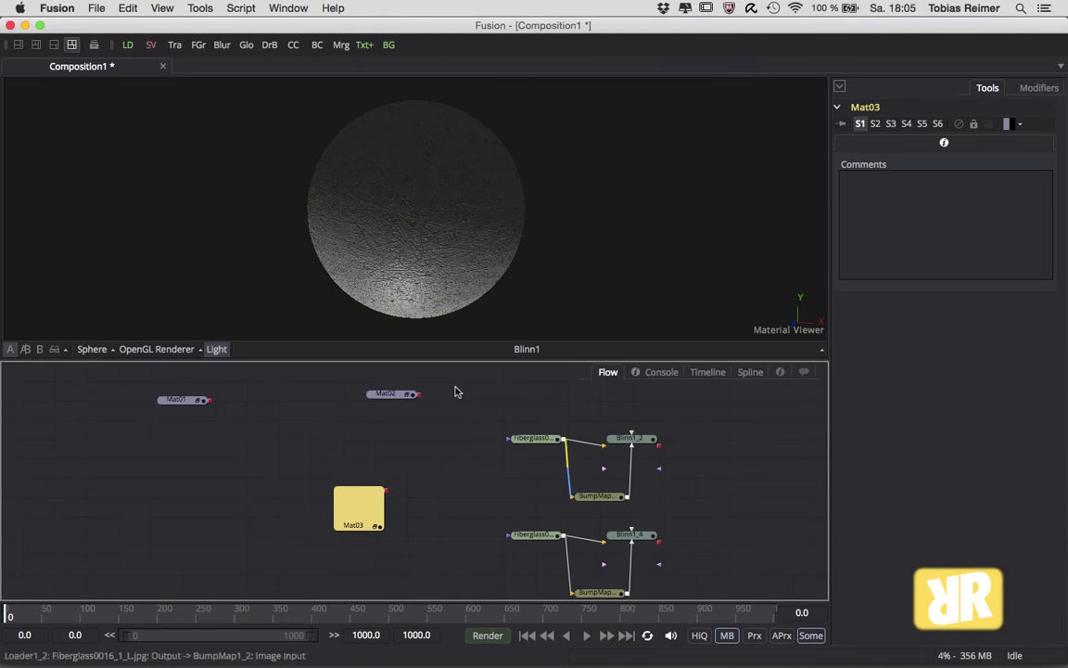
Delete the ungrouped Blinn1_2 and Blinn1_4 networks and line up Mat01, Mat02 and Mat03 in a horizontal row
{"action": "left_click_drag", "start_coordinate": [698, 431], "coordinate": [475, 580]}
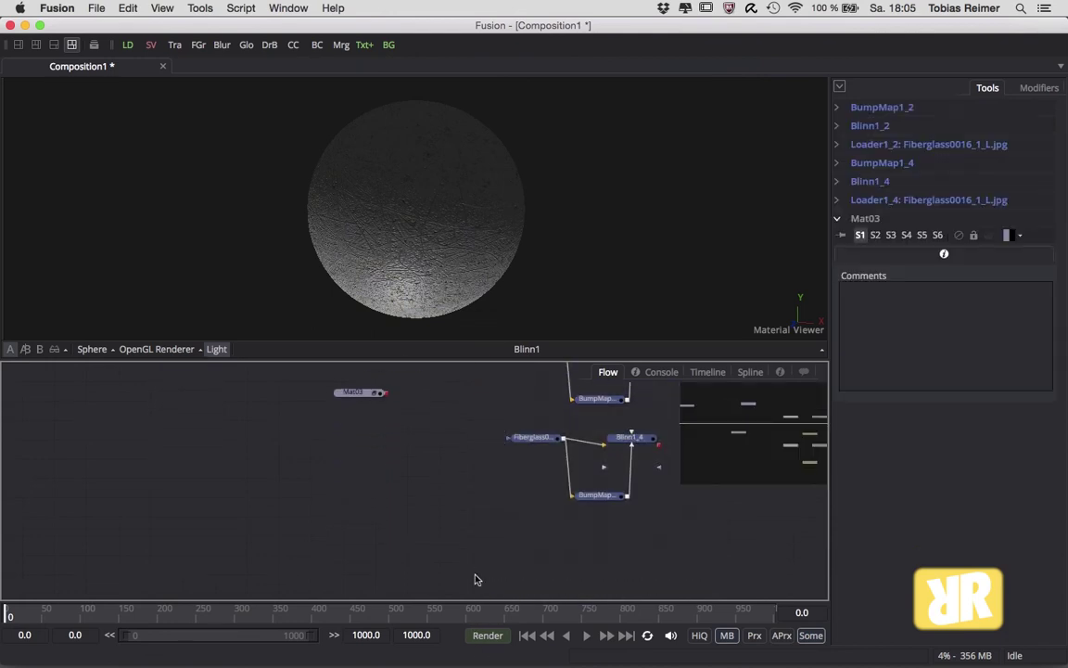
{"action": "key", "text": "Delete"}
{"action": "left_click_drag", "start_coordinate": [300, 434], "coordinate": [360, 489]}
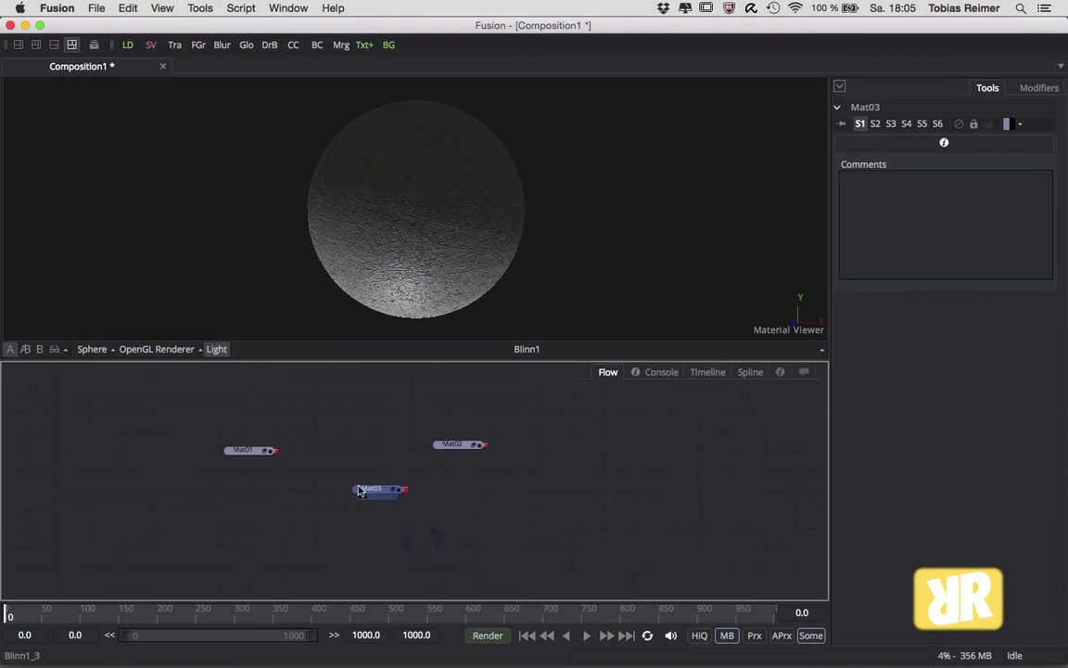
{"action": "left_click_drag", "start_coordinate": [298, 440], "coordinate": [489, 449]}
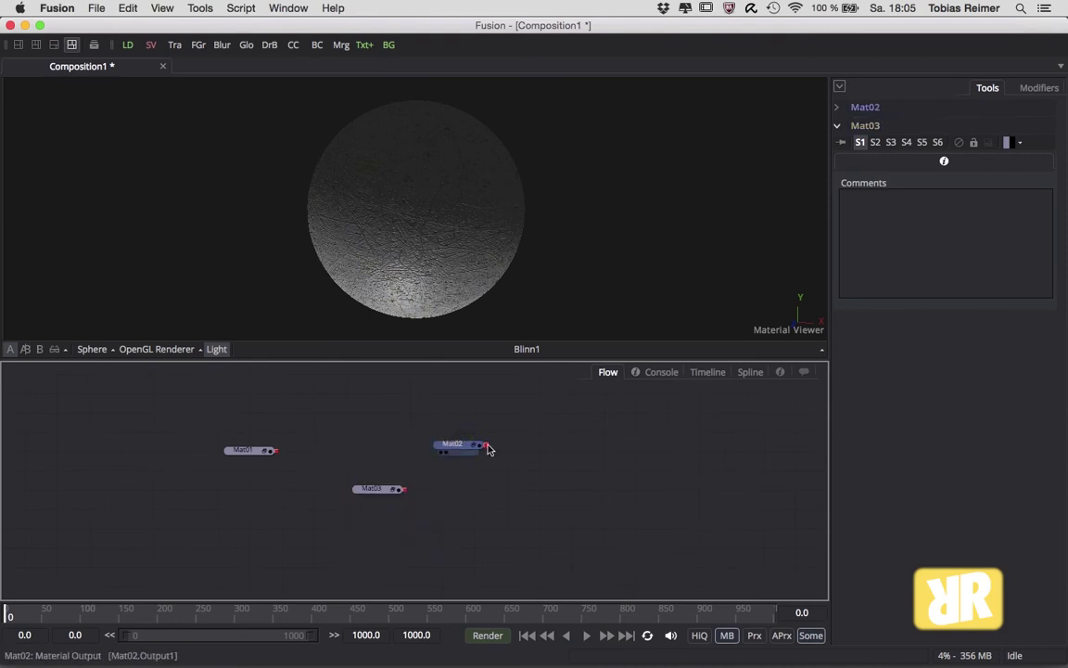
{"action": "left_click_drag", "start_coordinate": [419, 446], "coordinate": [306, 449]}
{"action": "left_click_drag", "start_coordinate": [380, 494], "coordinate": [449, 456]}
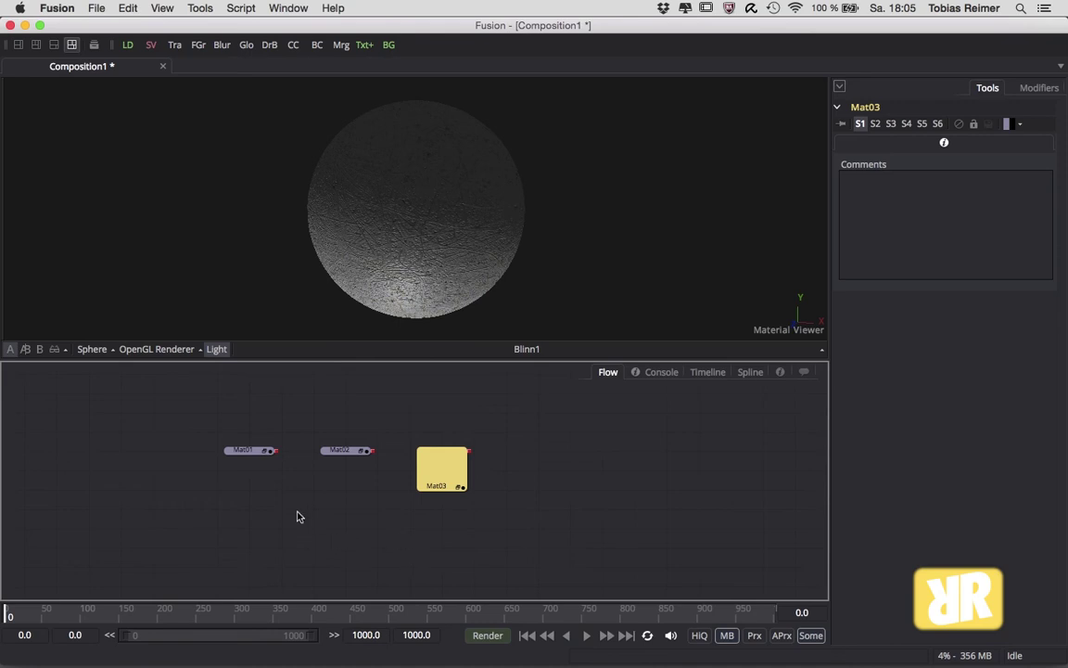
Combine Mat01, Mat02 and Mat03 into one parent group and move it up and to the left in the flow
{"action": "left_click_drag", "start_coordinate": [167, 410], "coordinate": [615, 565]}
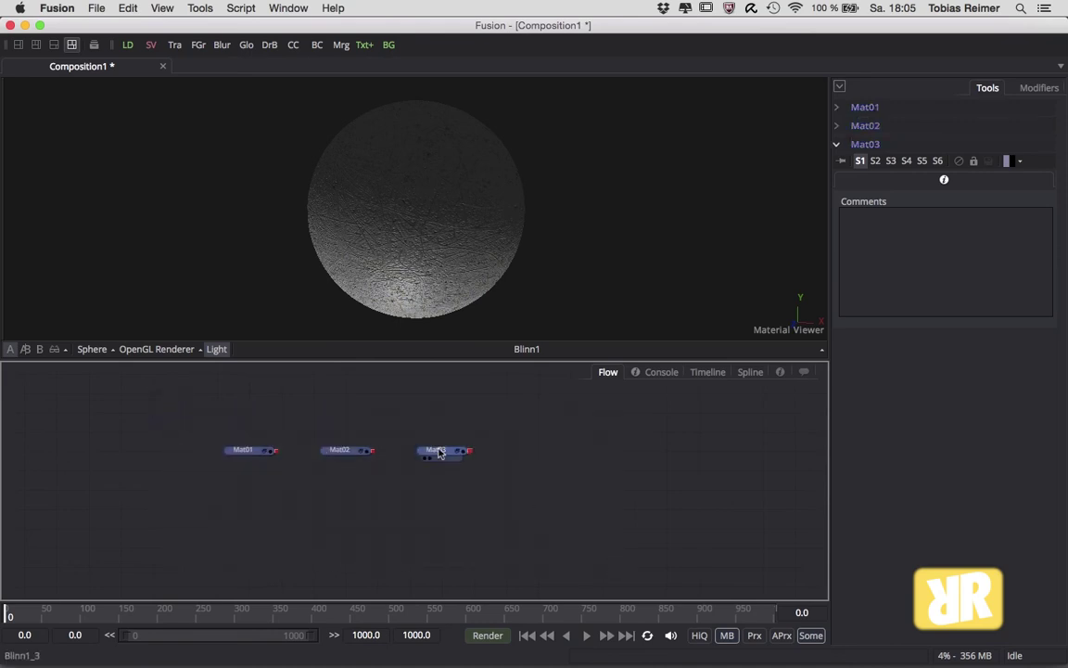
{"action": "right_click", "coordinate": [440, 453]}
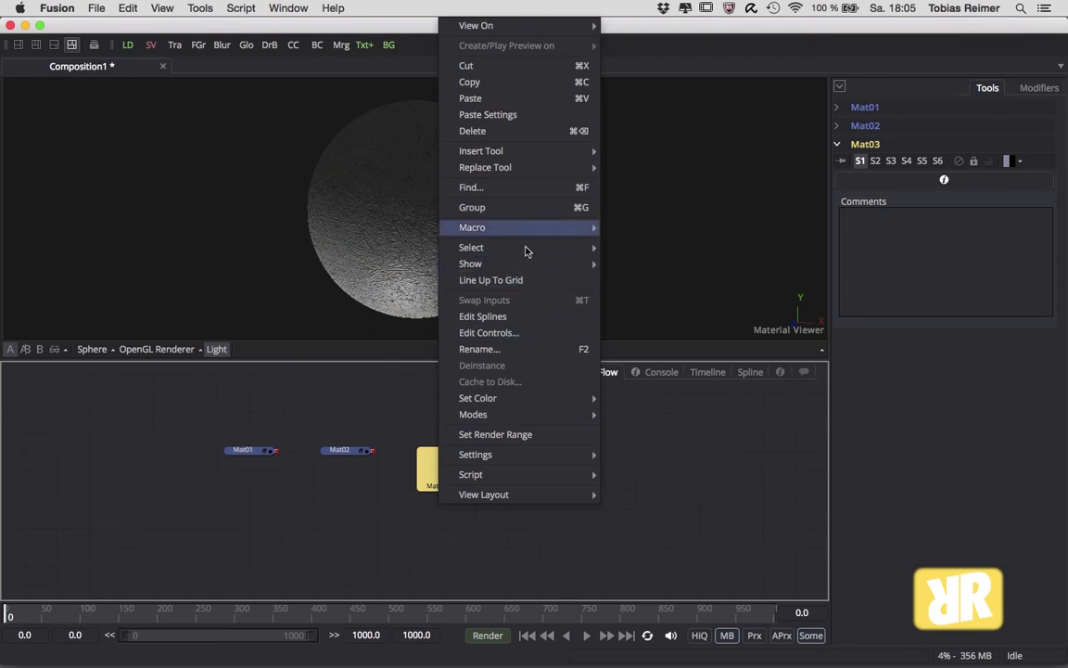
{"action": "left_click", "coordinate": [474, 207]}
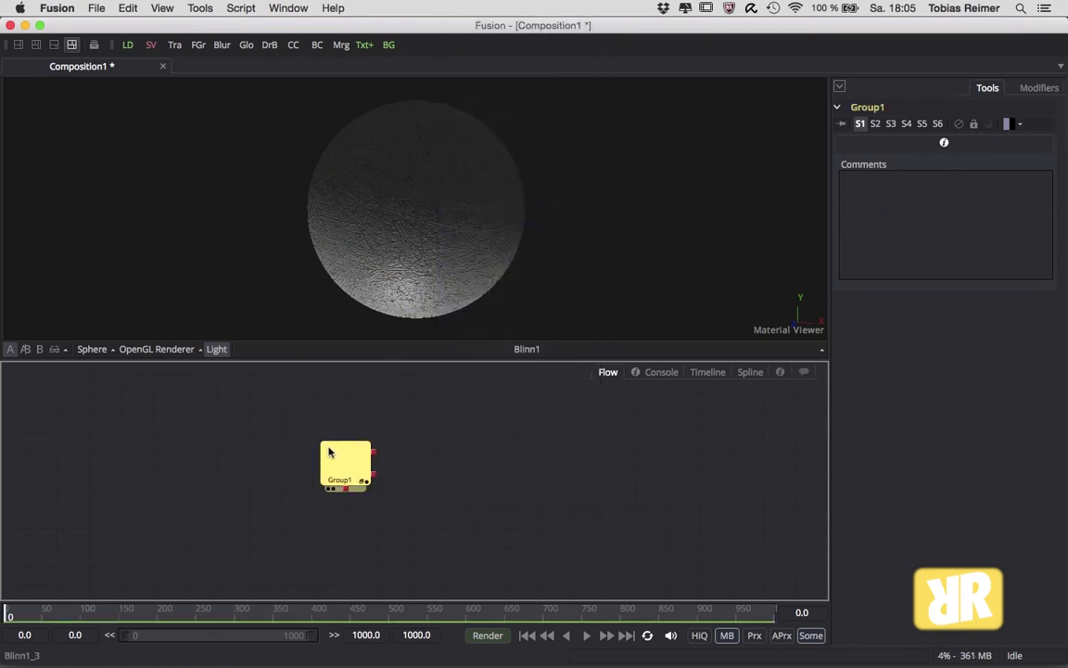
{"action": "left_click_drag", "start_coordinate": [327, 452], "coordinate": [295, 438]}
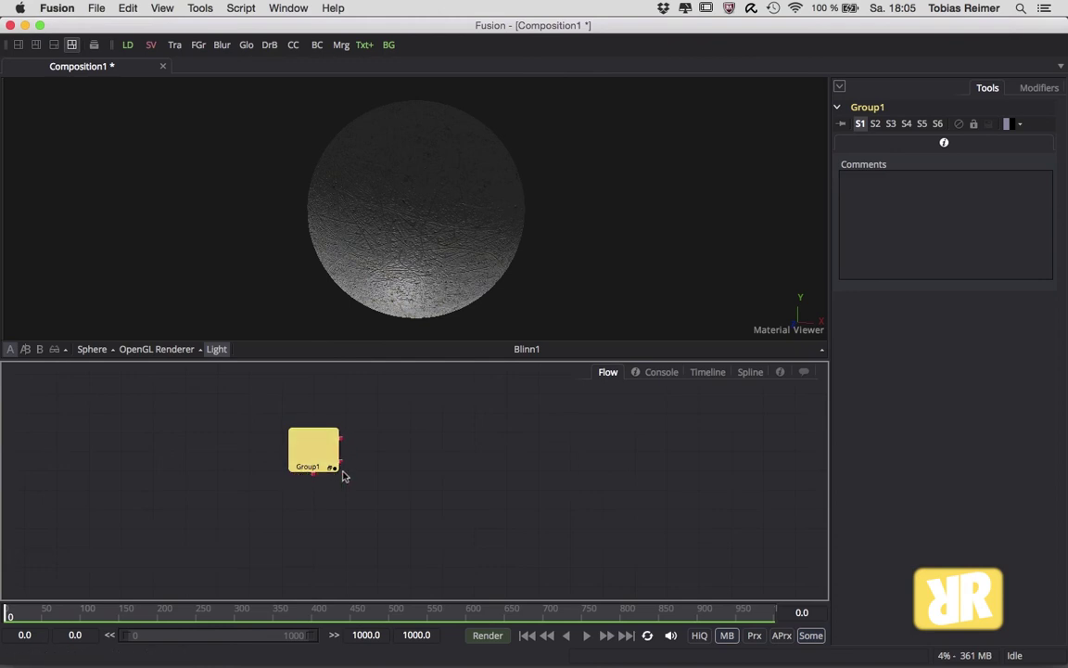
{"action": "left_click_drag", "start_coordinate": [341, 466], "coordinate": [427, 494]}
{"action": "left_click_drag", "start_coordinate": [318, 446], "coordinate": [317, 427]}
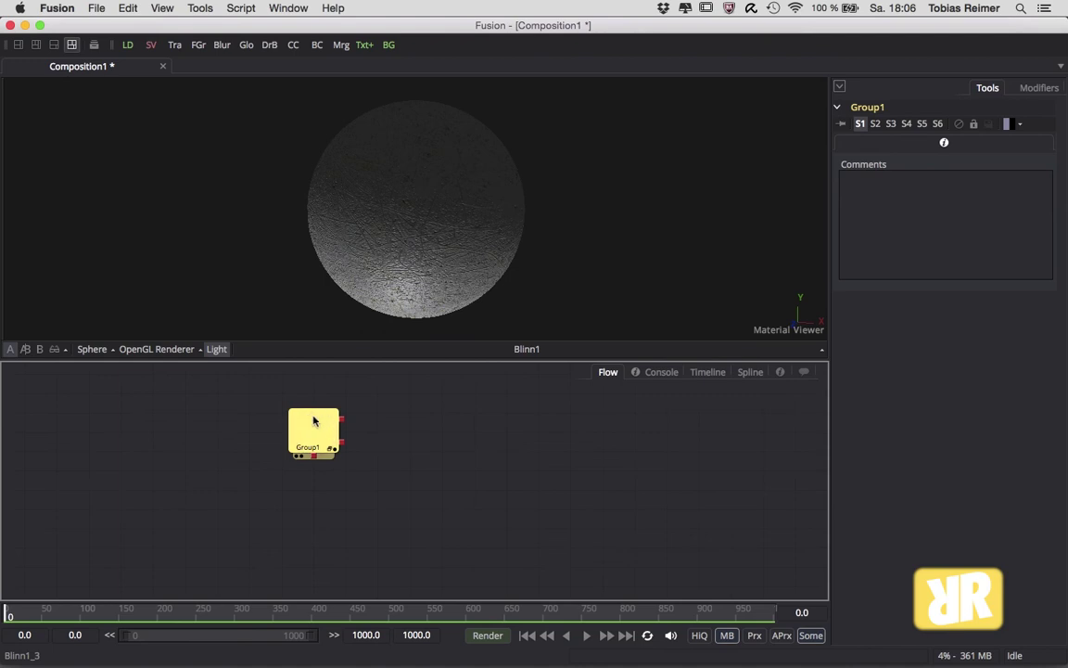
Expand the parent group, move its frame up and enlarge it to leave free space around the nested groups
{"action": "mouse_move", "coordinate": [331, 453]}
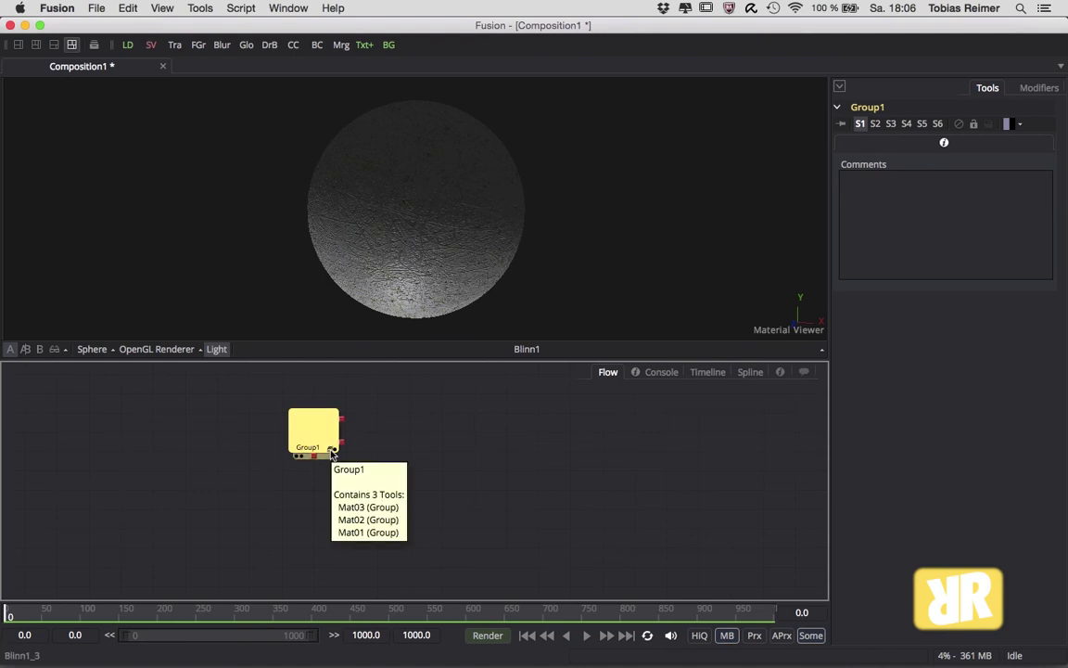
{"action": "left_click", "coordinate": [331, 453]}
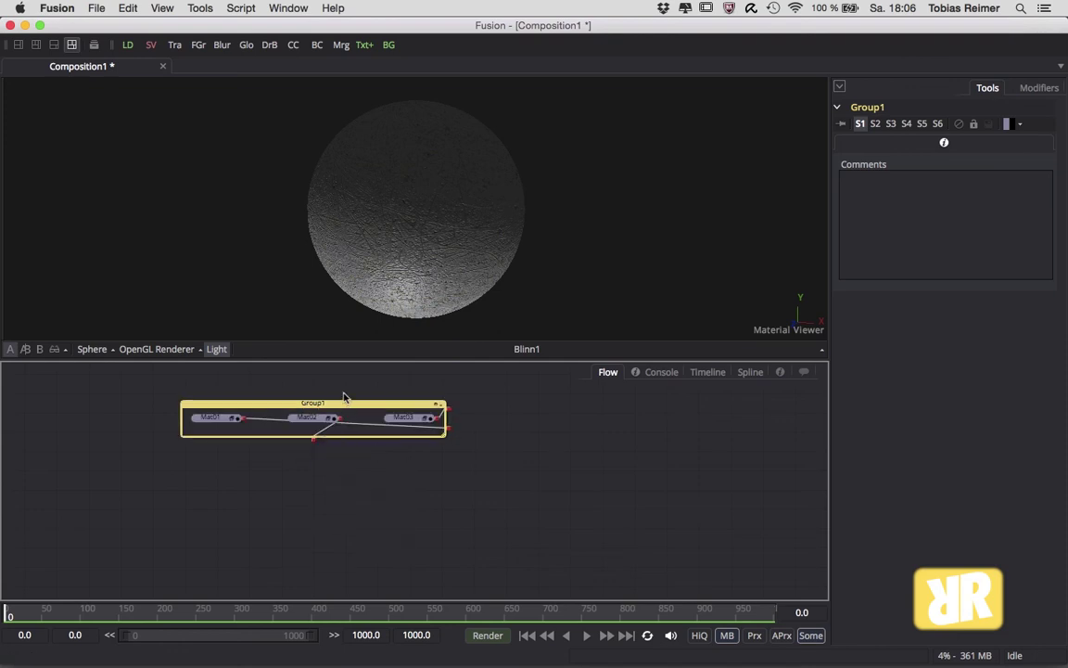
{"action": "left_click_drag", "start_coordinate": [348, 404], "coordinate": [348, 385]}
{"action": "left_click_drag", "start_coordinate": [445, 417], "coordinate": [518, 561]}
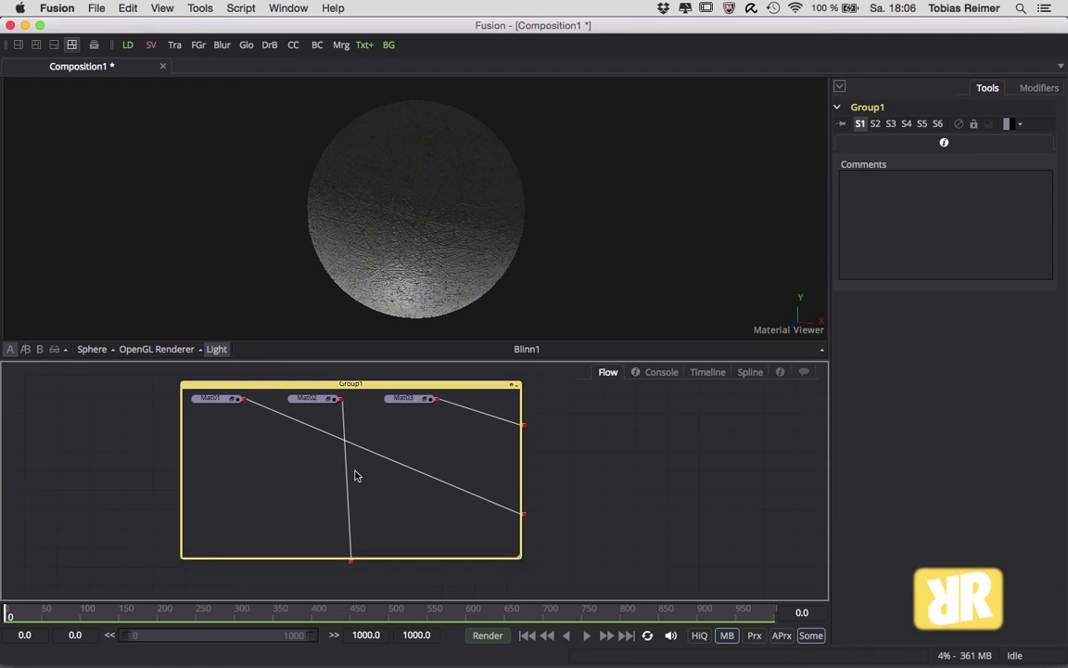
Expand the nested Mat01 group and move it below Mat02 so it fits inside the parent group's frame
{"action": "left_click", "coordinate": [500, 419]}
{"action": "left_click", "coordinate": [514, 452]}
{"action": "left_click", "coordinate": [232, 403]}
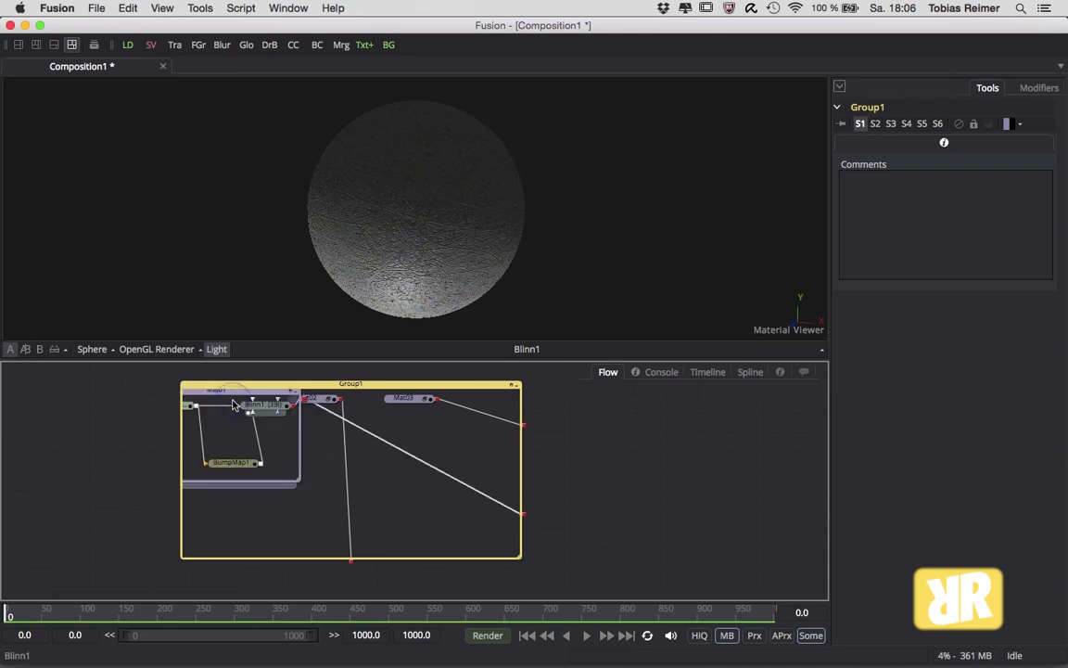
{"action": "left_click_drag", "start_coordinate": [247, 394], "coordinate": [309, 436]}
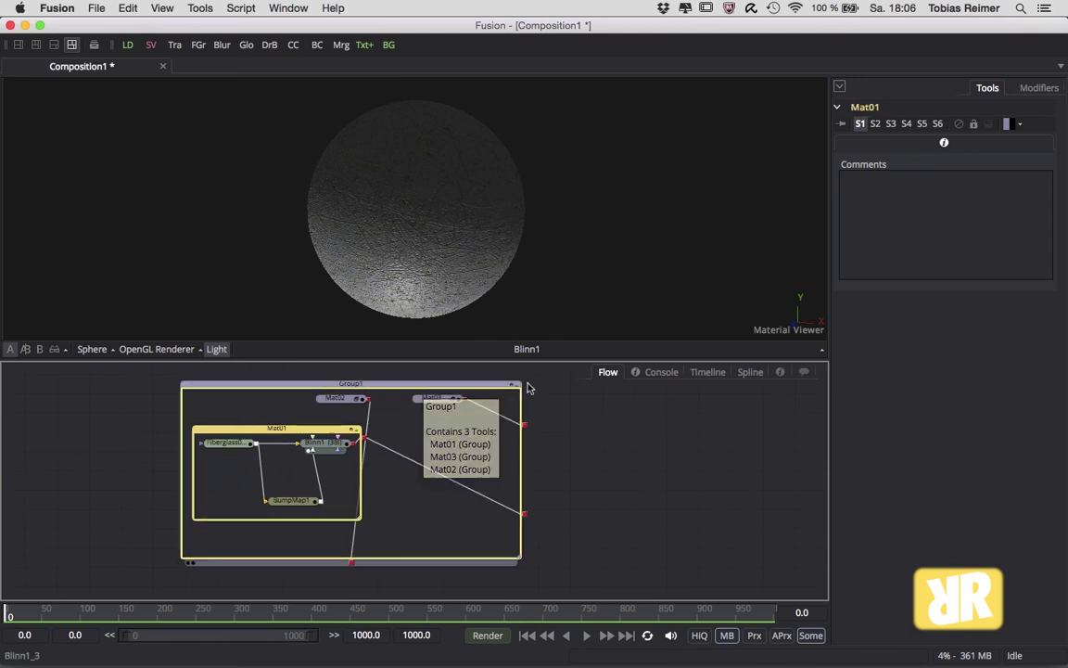